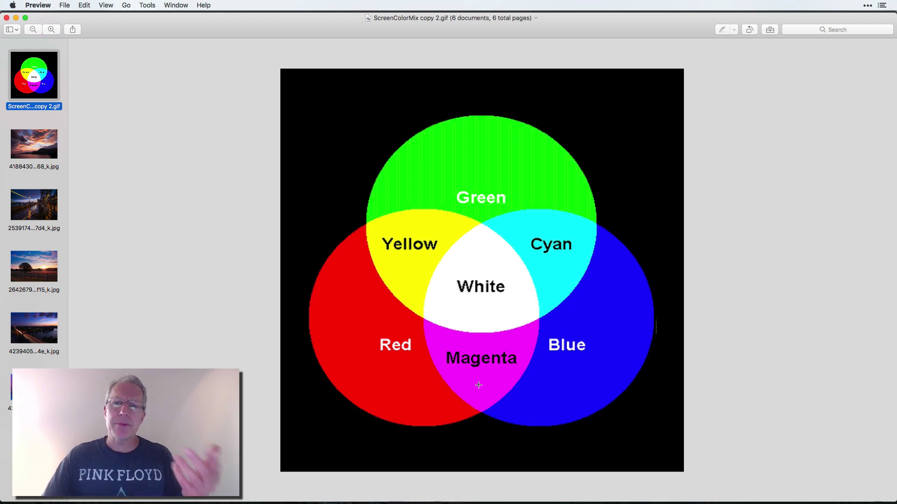
Step: Step past the sunset cloudscape to the rainy riverside night photo in Preview
key("Down")
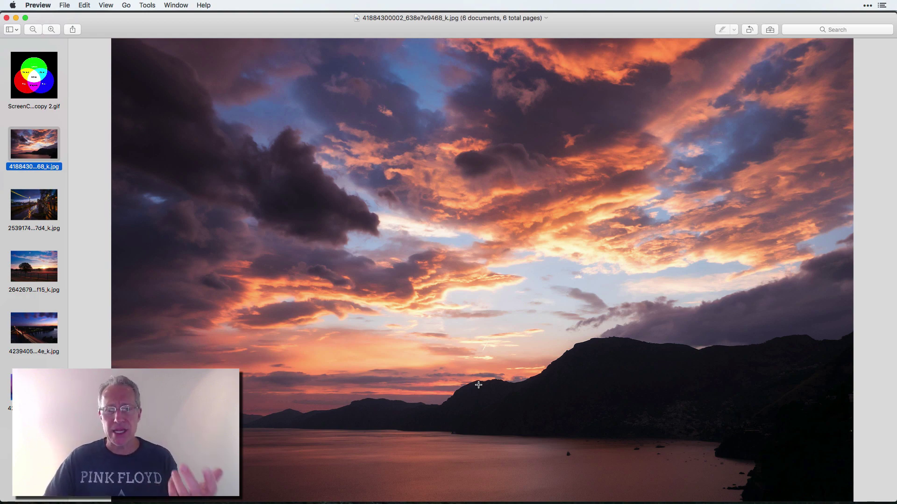
key("Down")
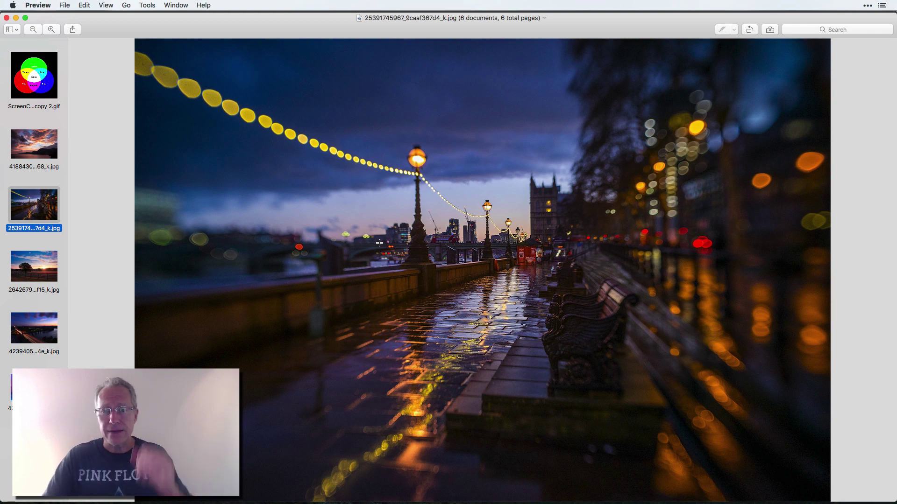
Step: View the countryside sunset and bridge light-trails photos, then return to the ScreenColorMix diagram
key("Down")
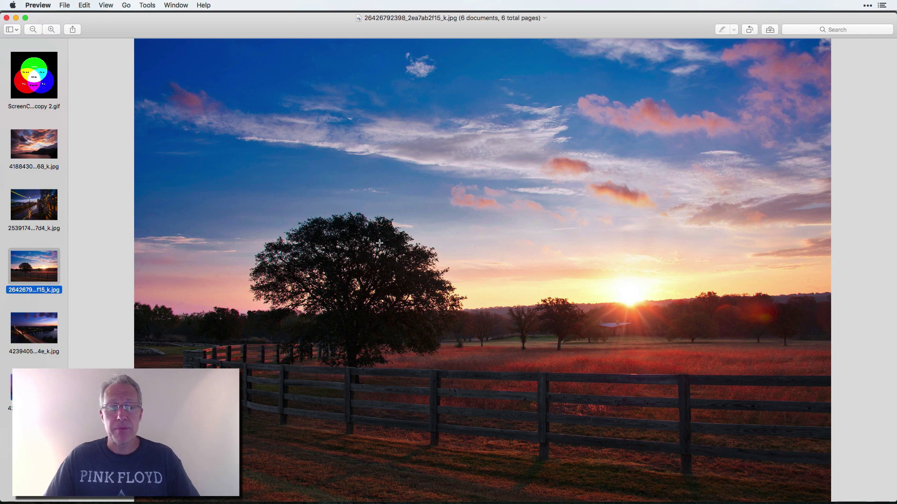
key("Down")
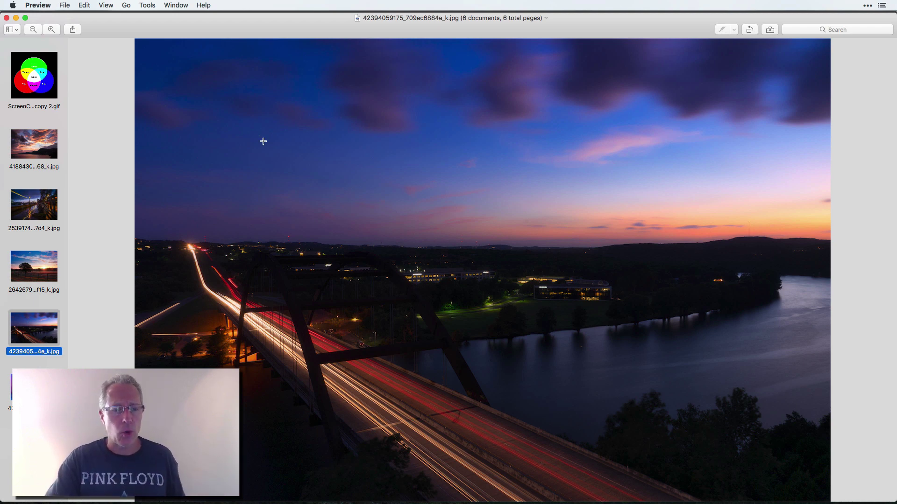
left_click(42, 77)
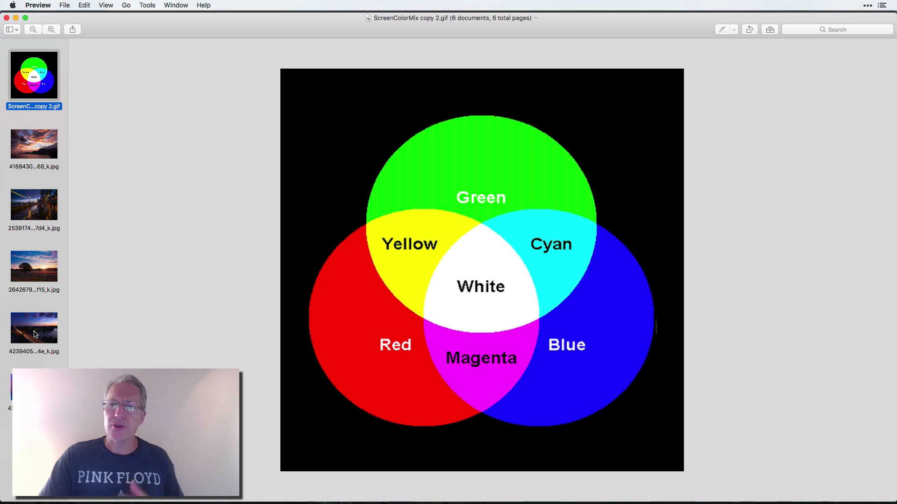
Step: View the bridge light-trails and bokeh photos, then switch to Luminar 2018's Prague photo DSC00918.jpg
left_click(34, 333)
key("Down")
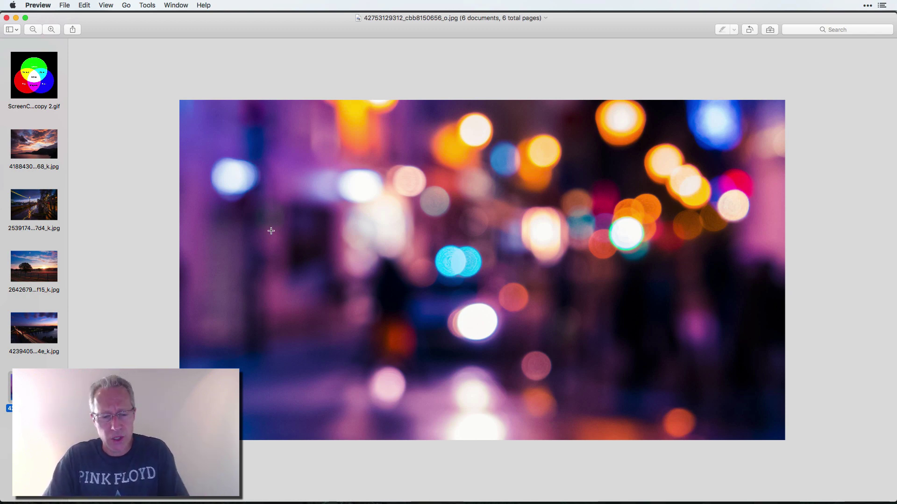
key("super+Tab")
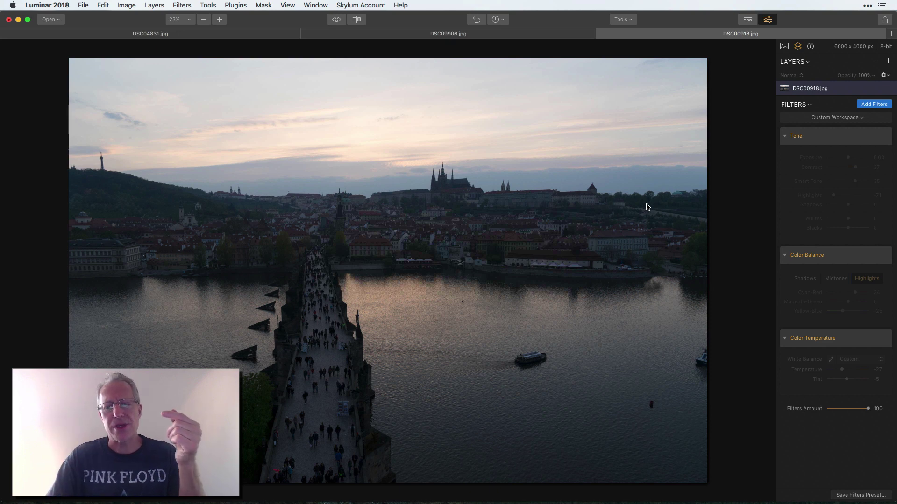
Step: Enable the Tone and Color Balance filters on the Prague photo, then switch back to Preview
mouse_move(849, 137)
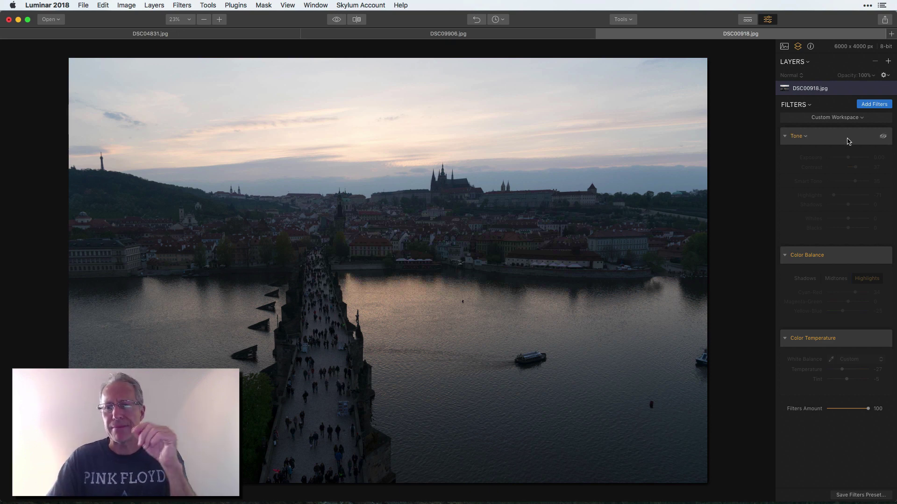
left_click(882, 137)
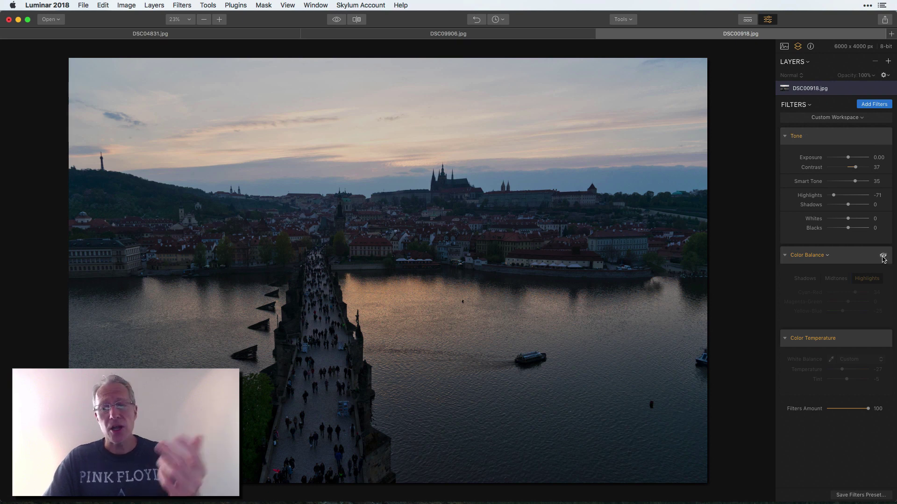
left_click(883, 258)
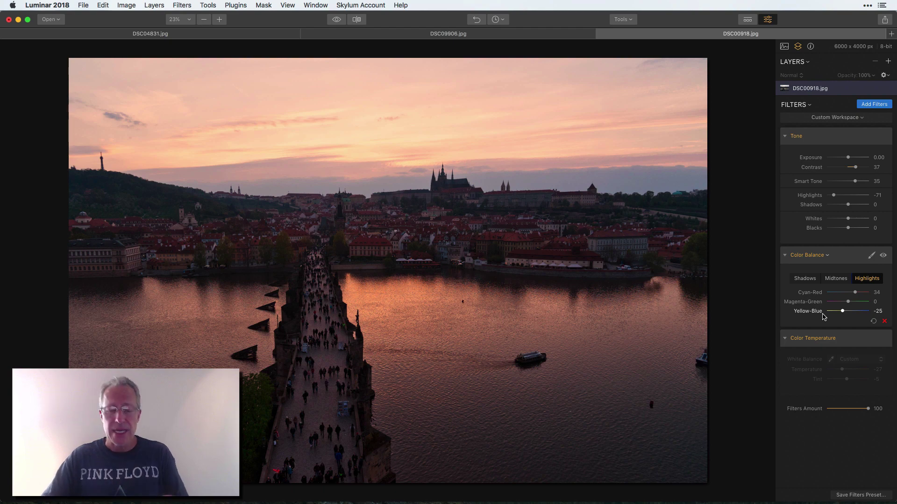
key("super+Tab")
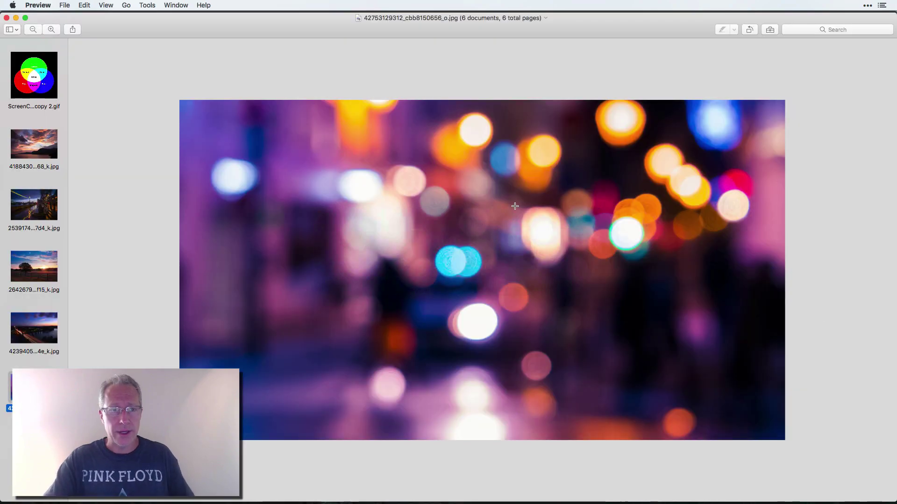
Step: Show the ScreenColorMix diagram again, then return to the warmed Prague photo in Luminar
left_click(20, 67)
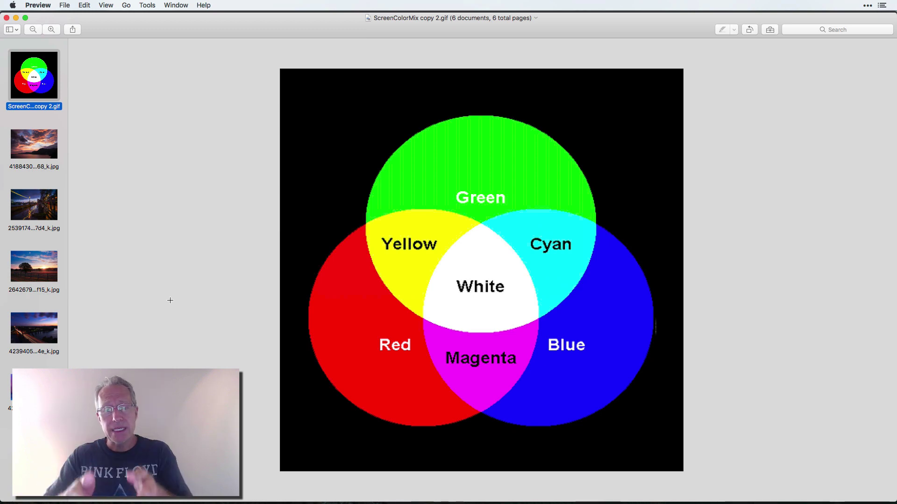
key("super+Tab")
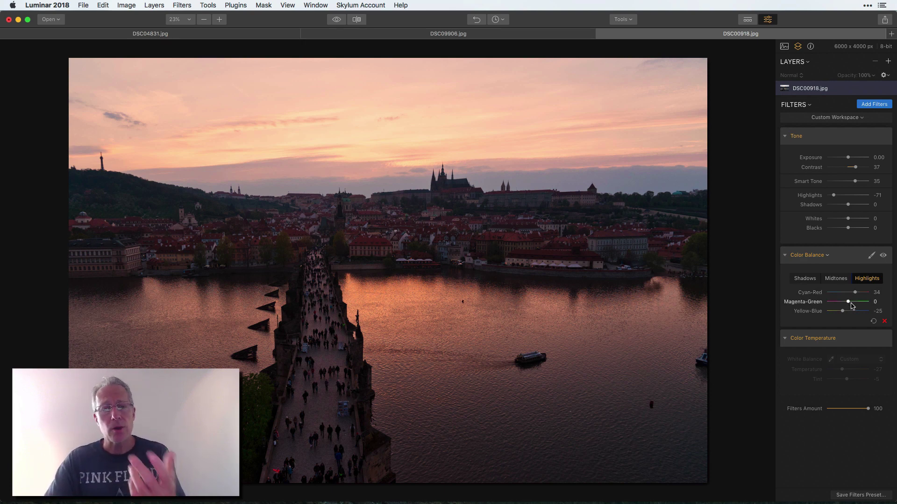
Step: Compare Color Balance off and on, then set the shadows' Yellow-Blue balance to 7
left_click(883, 255)
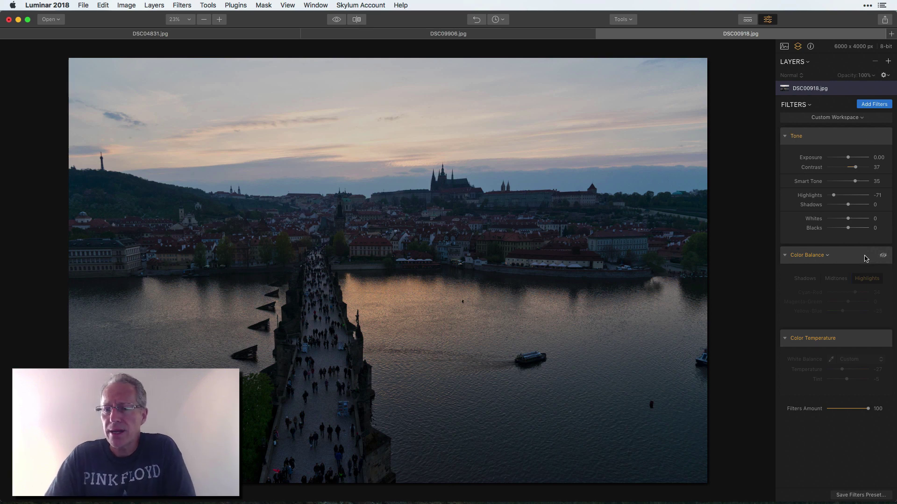
left_click(883, 256)
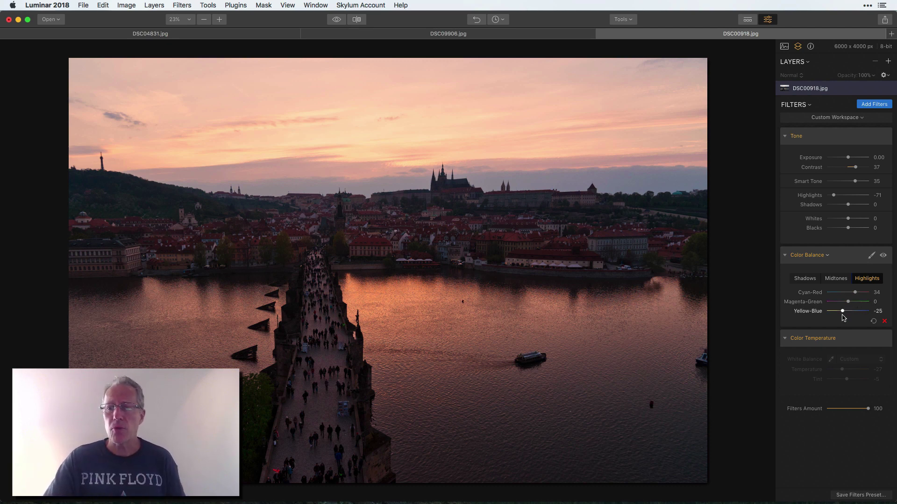
left_click(836, 279)
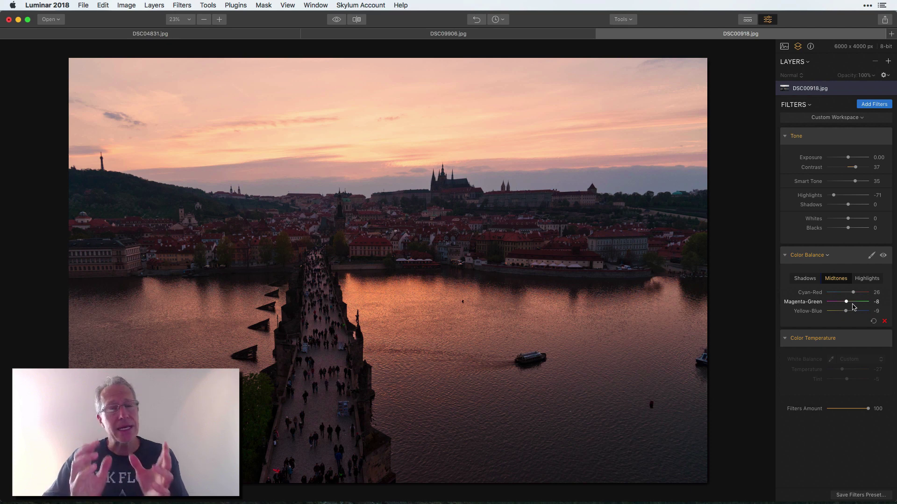
left_click(806, 280)
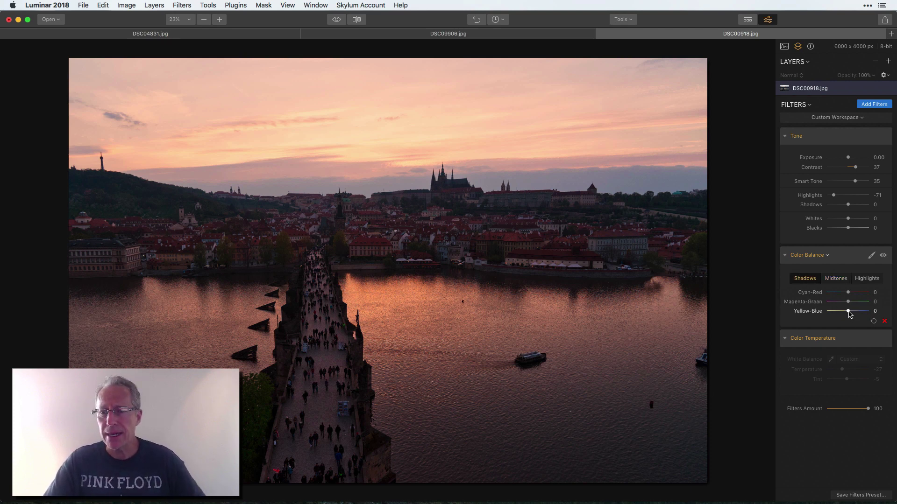
left_click_drag(848, 312, 846, 294)
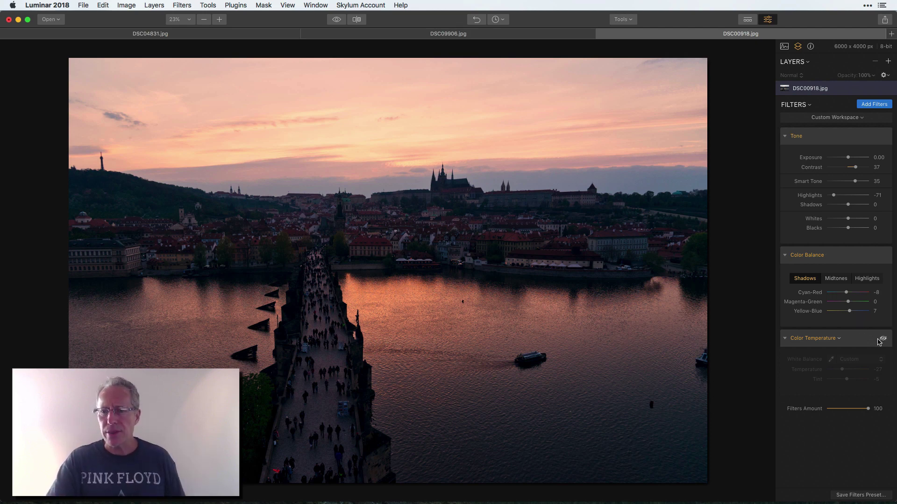
Step: Enable Color Temperature (Temperature -27, Tint -5) and compare the edit against the original
left_click(883, 339)
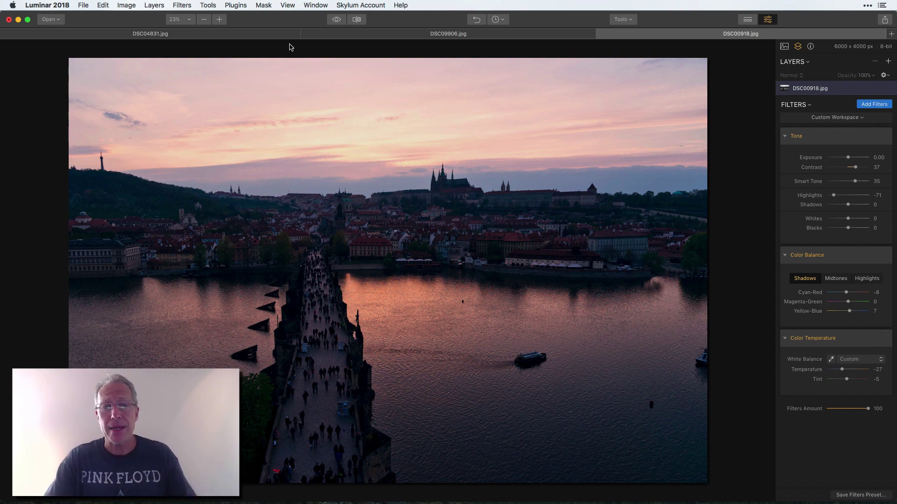
left_click(336, 20)
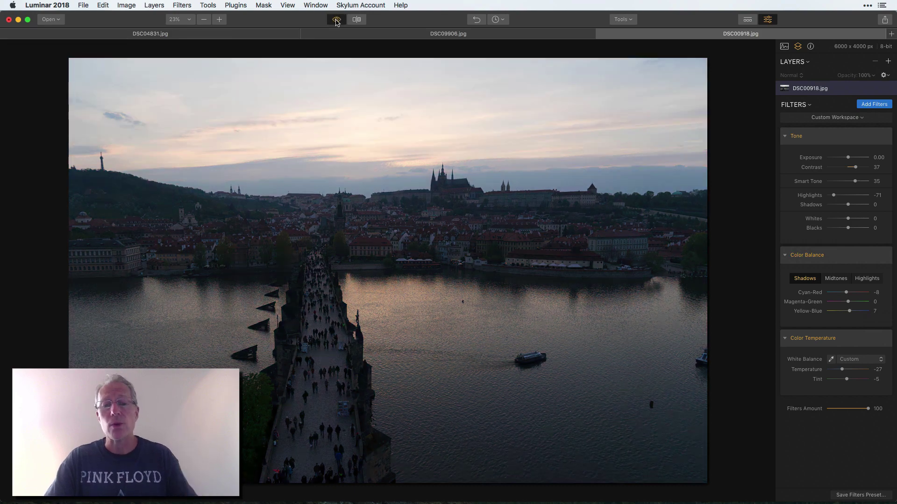
left_click(336, 21)
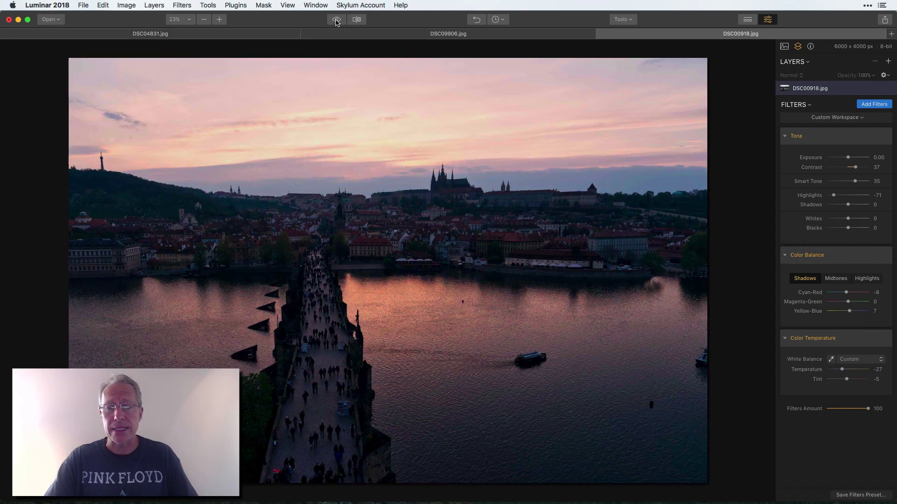
Step: Open the DSC09906.jpg pier photo and sweep a before/after split across it
left_click(447, 34)
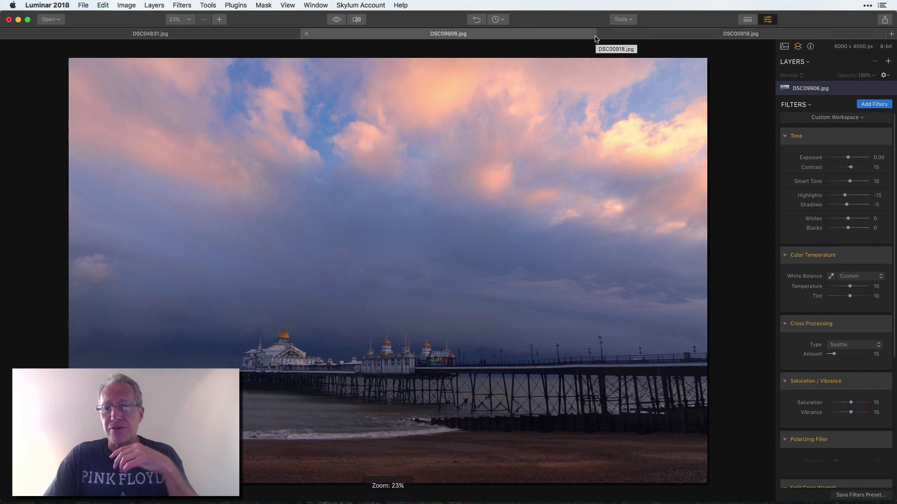
left_click(355, 20)
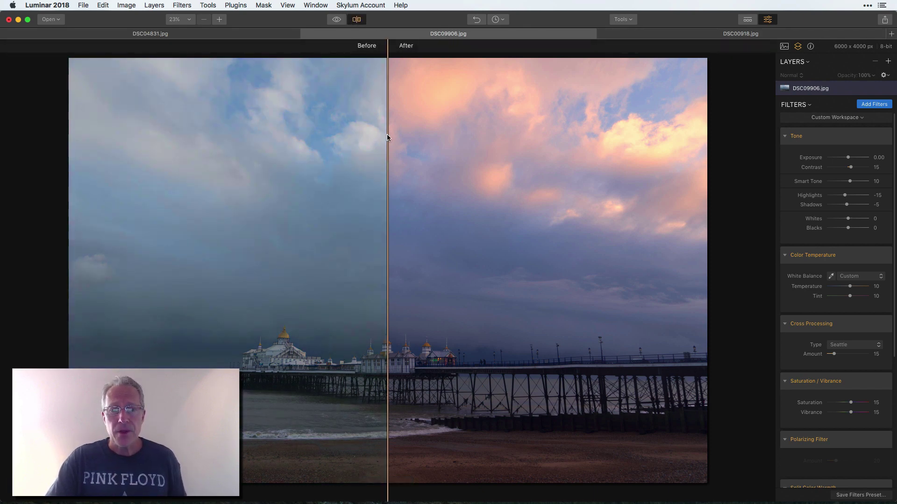
left_click_drag(386, 135, 358, 126)
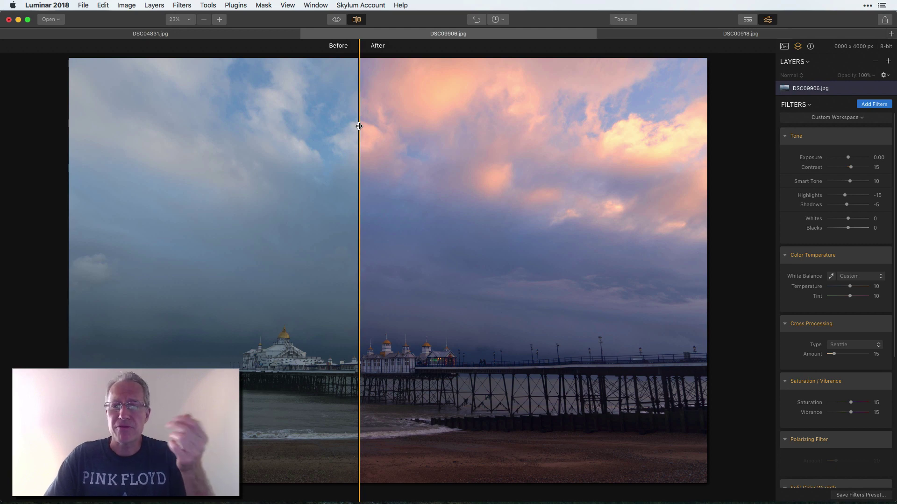
left_click_drag(359, 126, 575, 111)
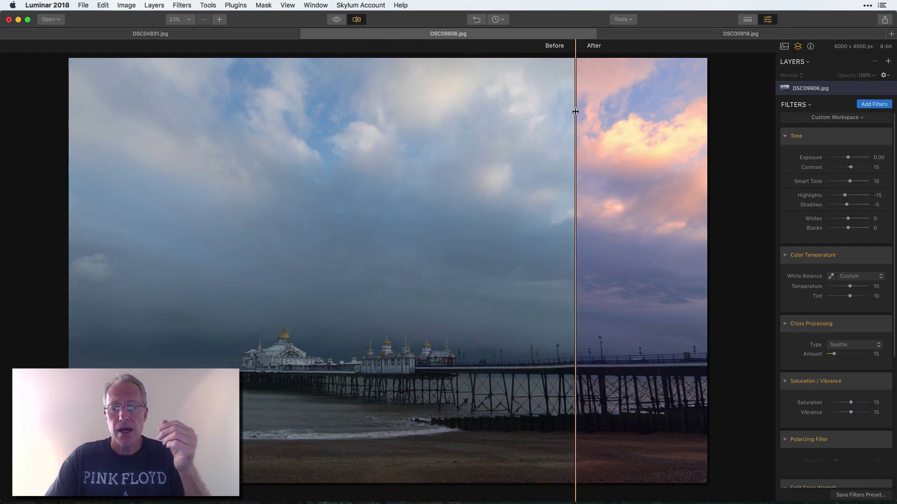
left_click(357, 21)
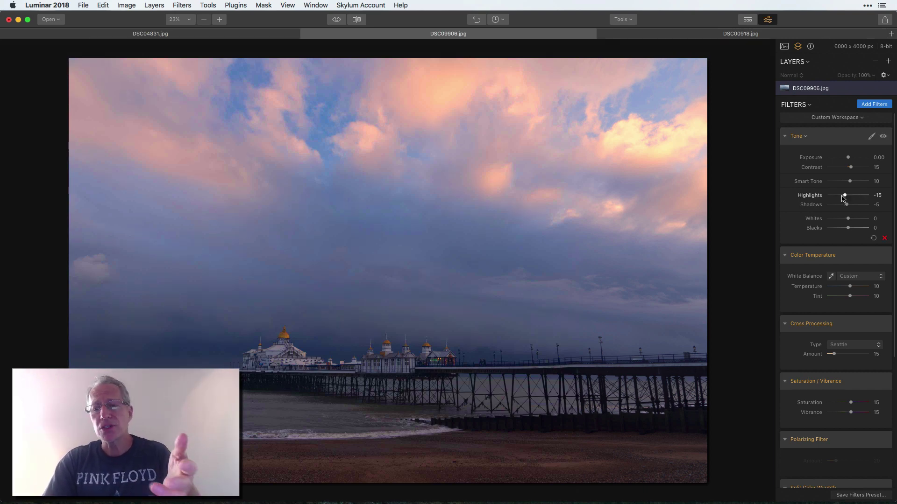
scroll(843, 198, "down", 1)
scroll(843, 198, "down", 5)
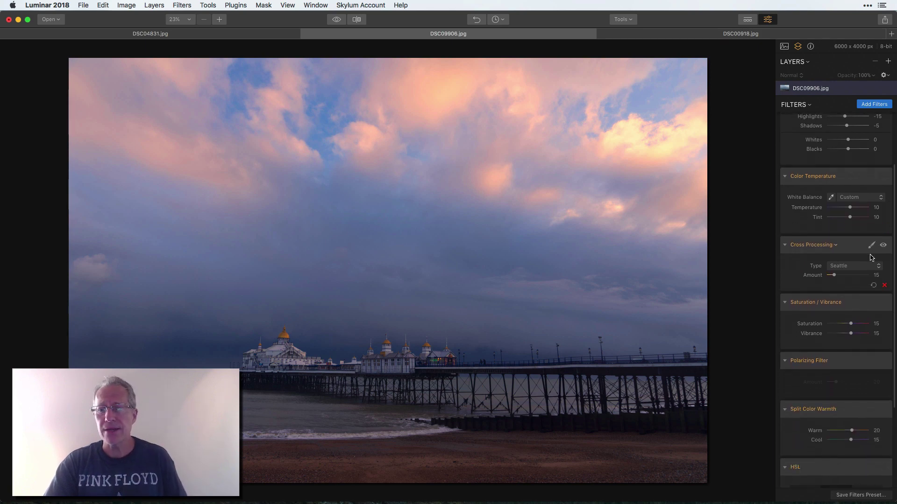
scroll(871, 257, "up", 2)
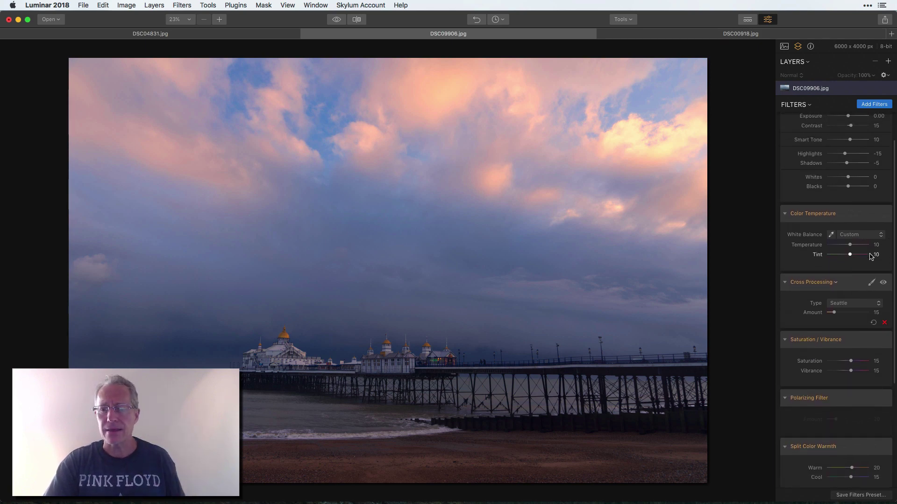
scroll(862, 224, "down", 3)
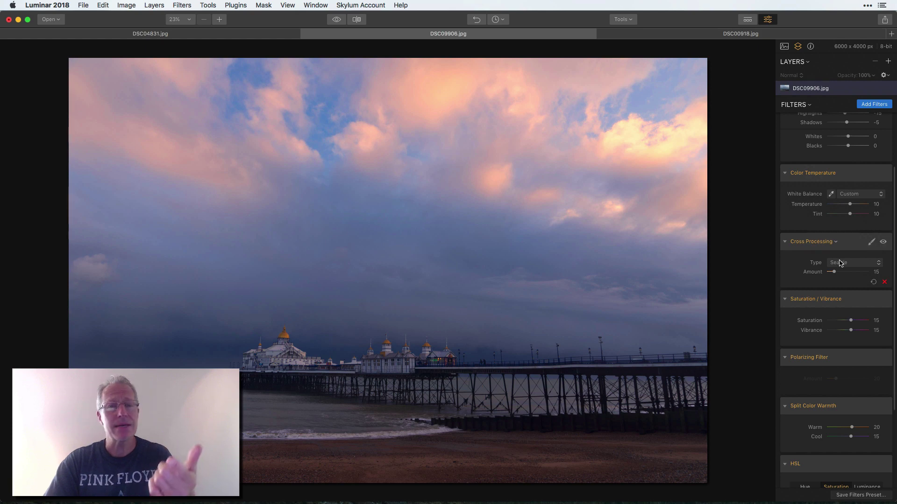
scroll(841, 263, "down", 2)
scroll(843, 289, "down", 3)
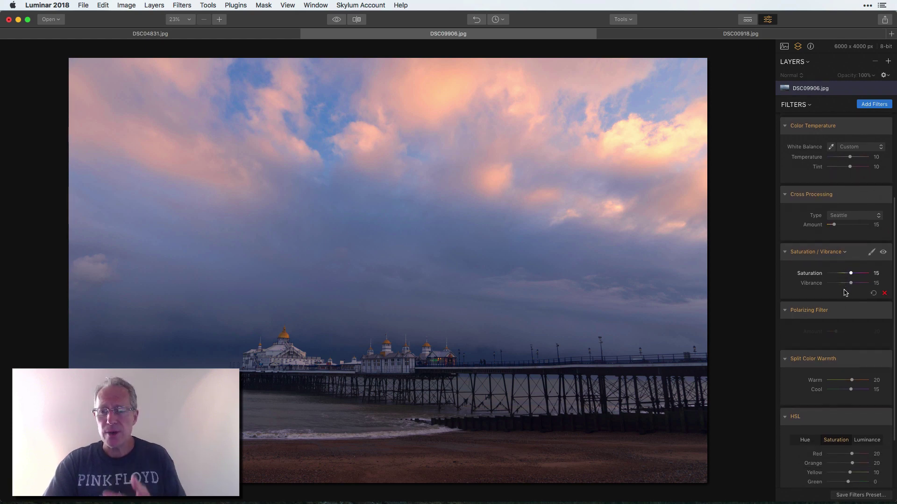
scroll(841, 406, "down", 3)
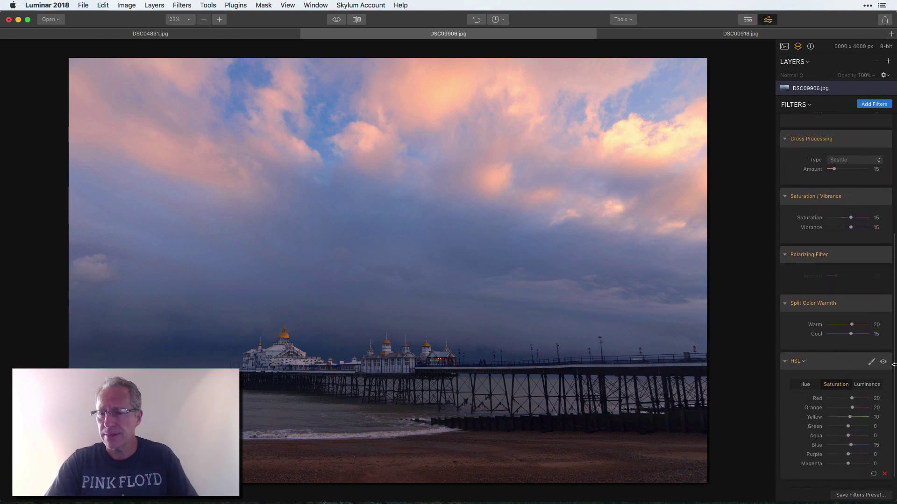
left_click(882, 362)
left_click(883, 303)
scroll(883, 271, "up", 3)
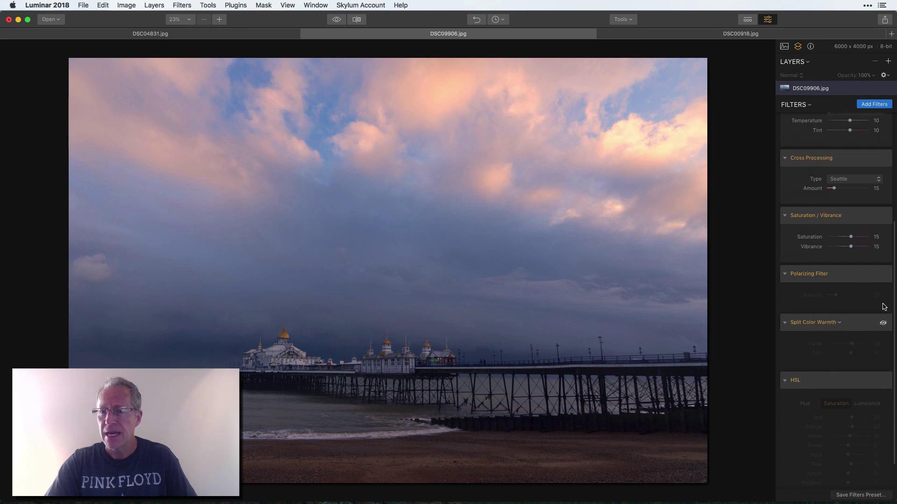
left_click(884, 231)
scroll(884, 231, "up", 3)
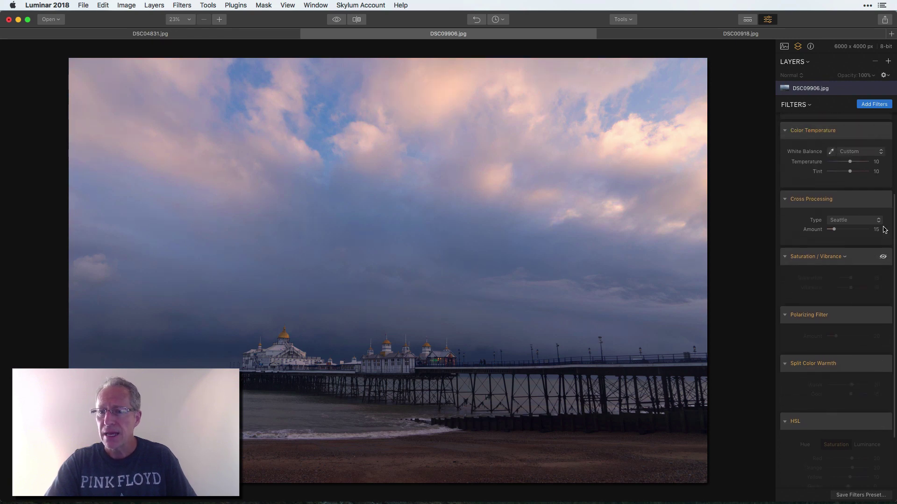
left_click(882, 261)
left_click(882, 204)
scroll(883, 204, "up", 5)
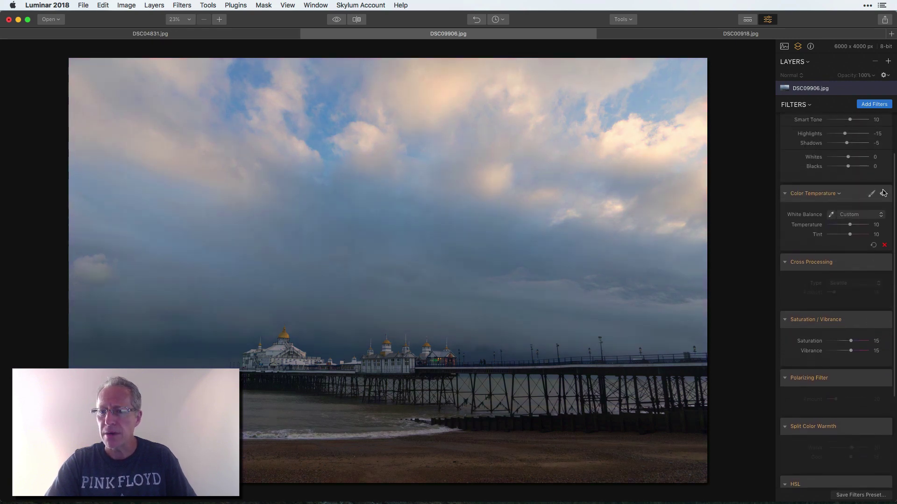
left_click(883, 194)
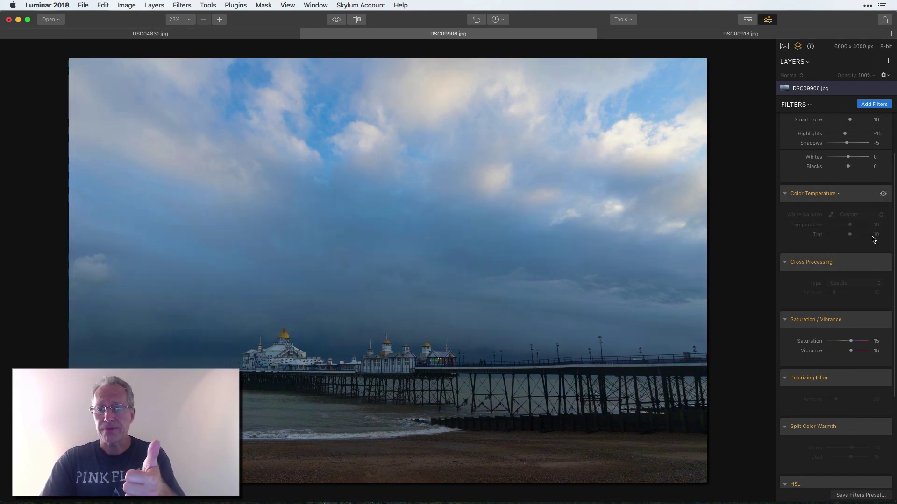
scroll(868, 253, "down", 5)
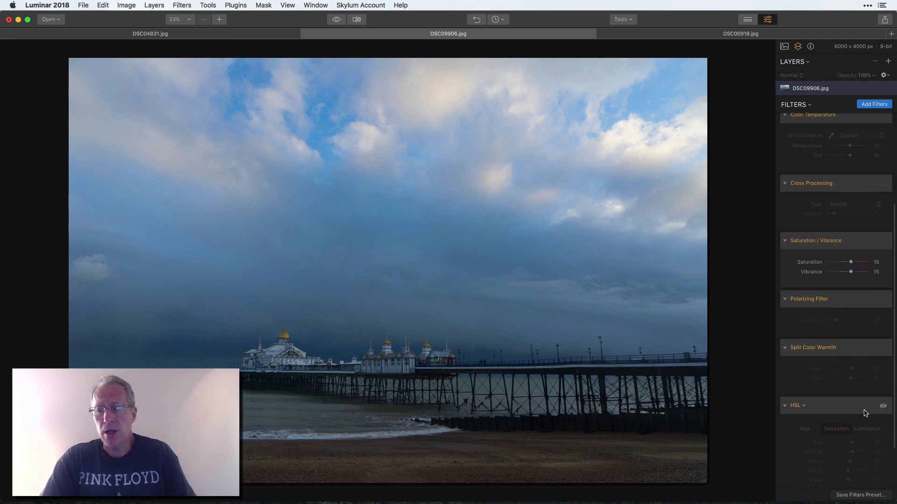
left_click(883, 406)
left_click(884, 354)
scroll(888, 267, "up", 1)
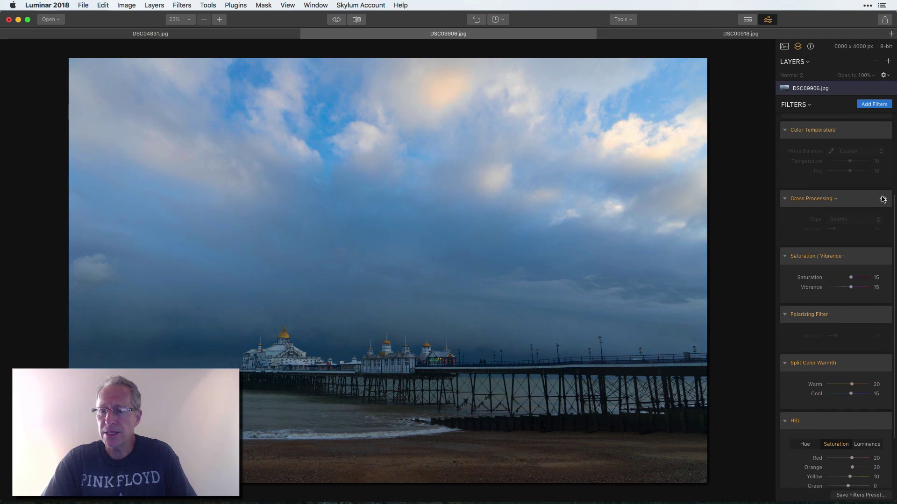
left_click(883, 200)
scroll(884, 206, "up", 5)
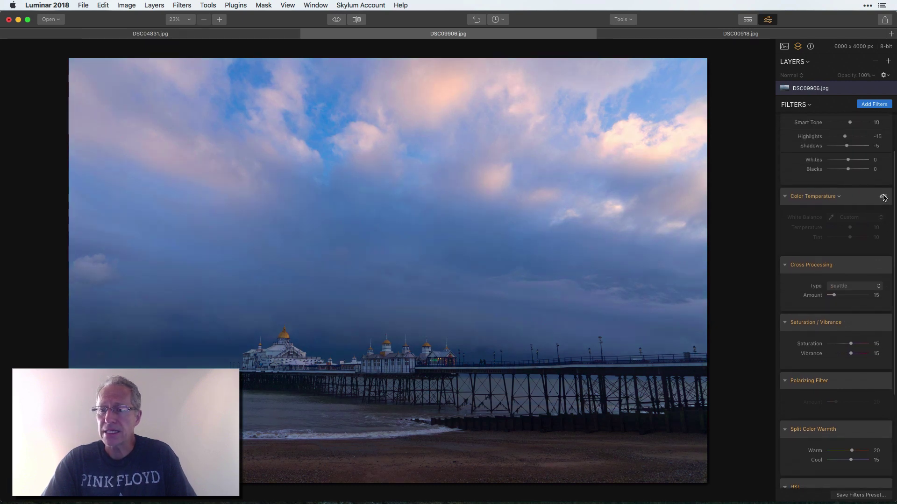
left_click(883, 197)
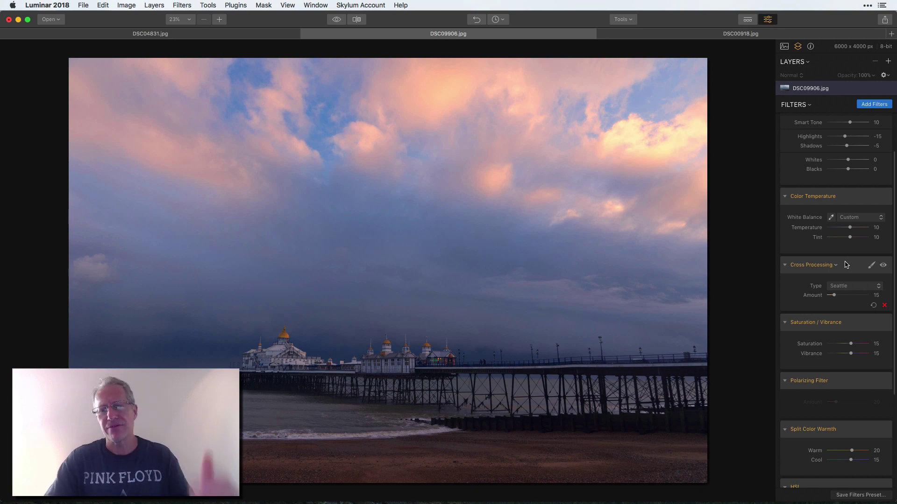
left_click(341, 21)
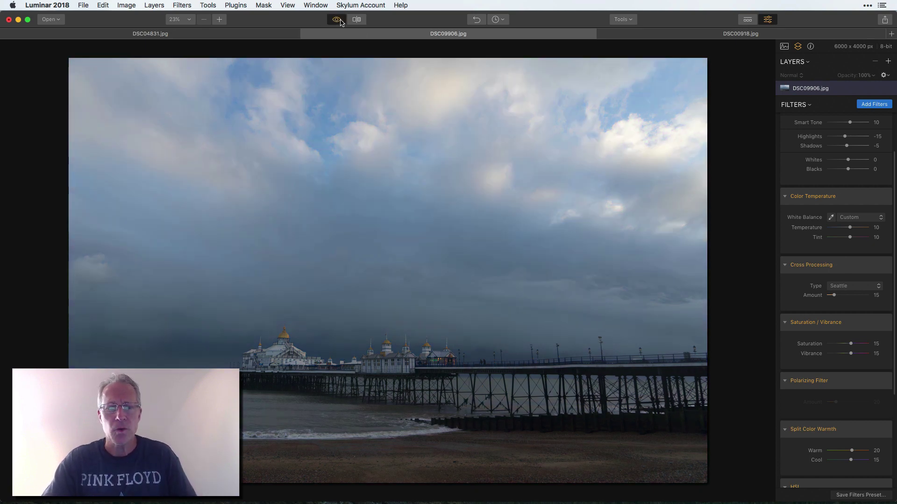
left_click(340, 21)
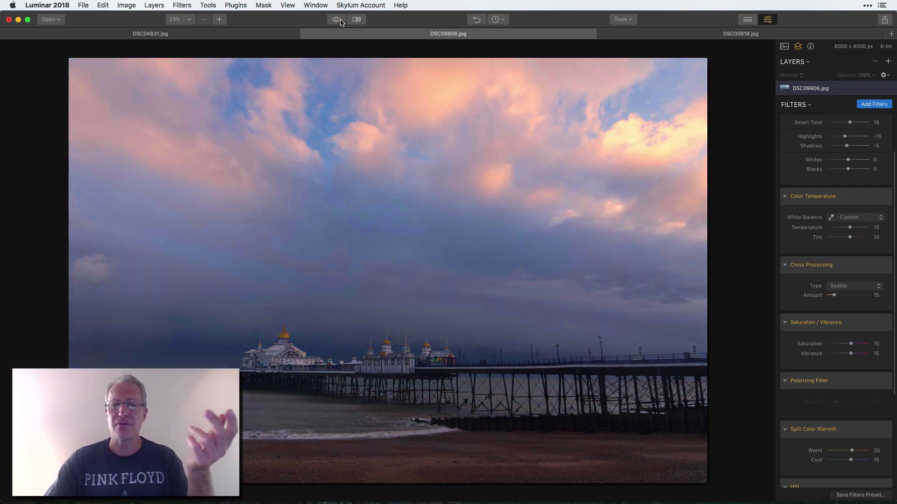
Step: Open the DSC04831.jpg Tower Bridge photo and compare the original with the edit
left_click(242, 41)
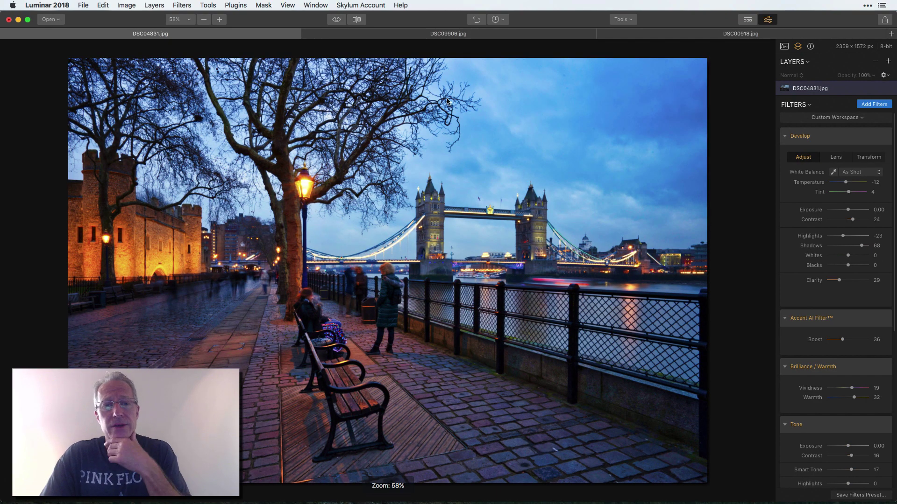
left_click(334, 20)
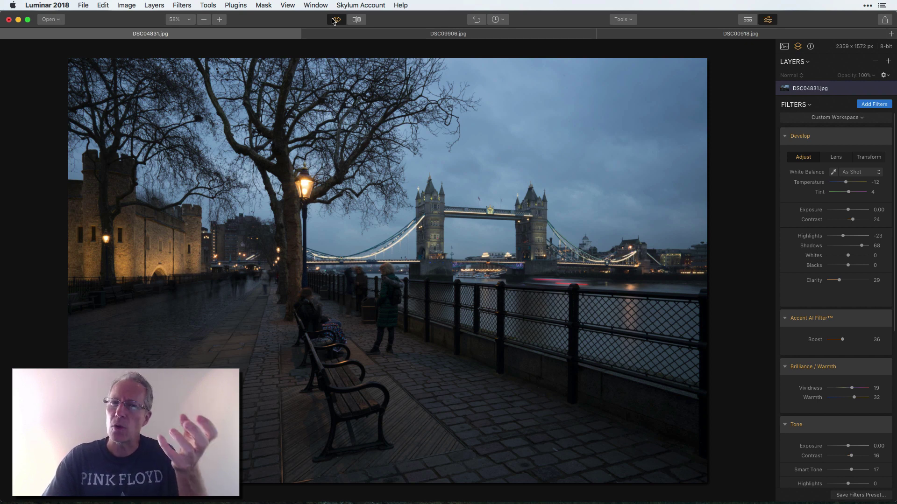
left_click(333, 21)
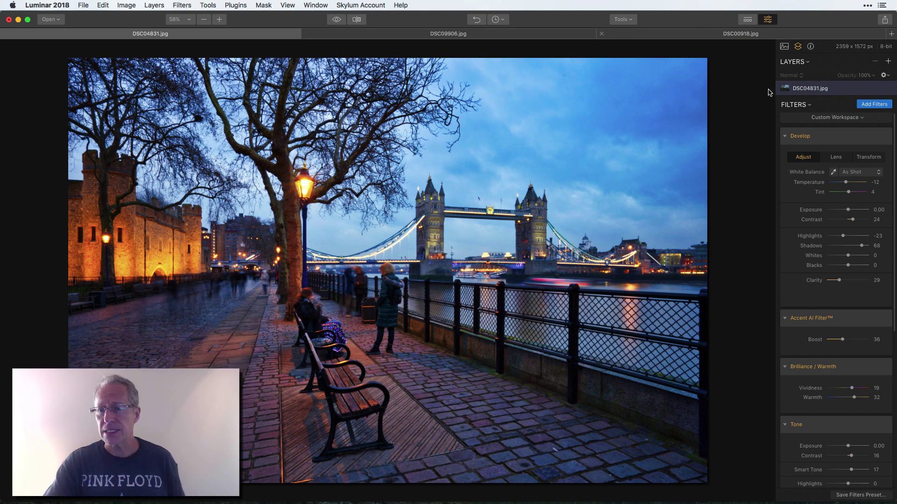
scroll(832, 206, "down", 5)
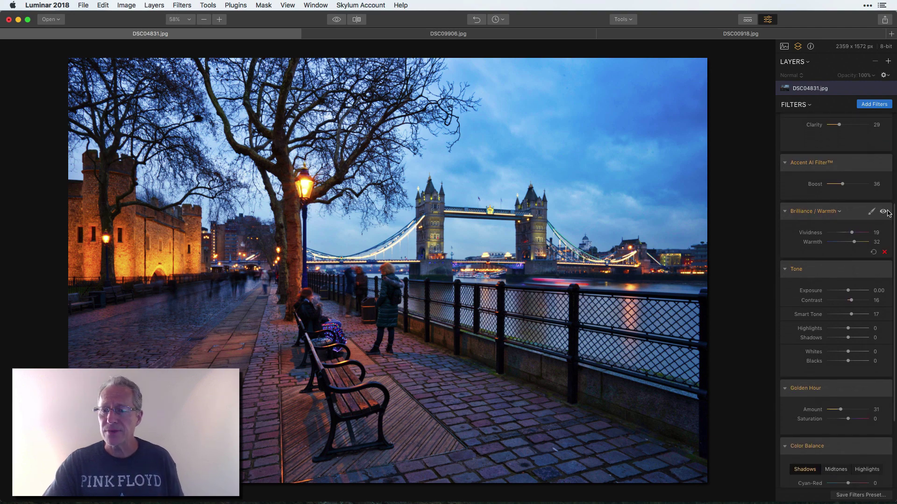
left_click(883, 211)
scroll(883, 219, "down", 4)
left_click(883, 277)
left_click(883, 335)
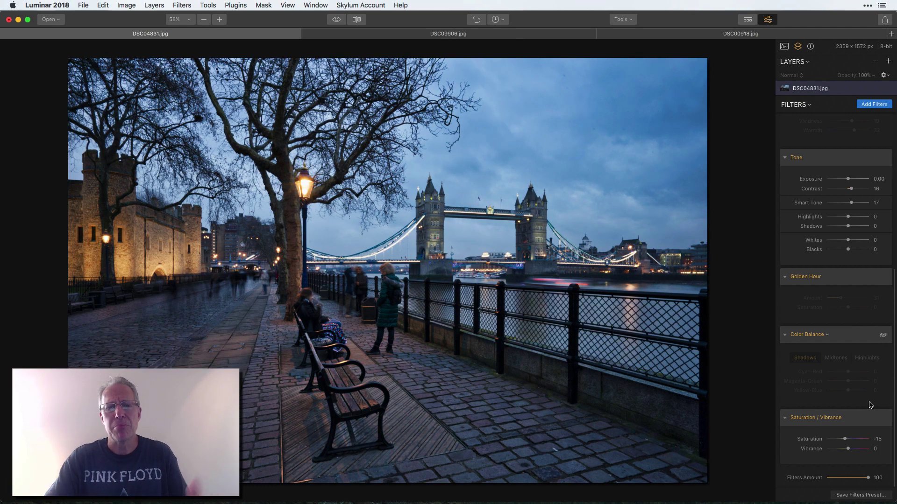
left_click(336, 20)
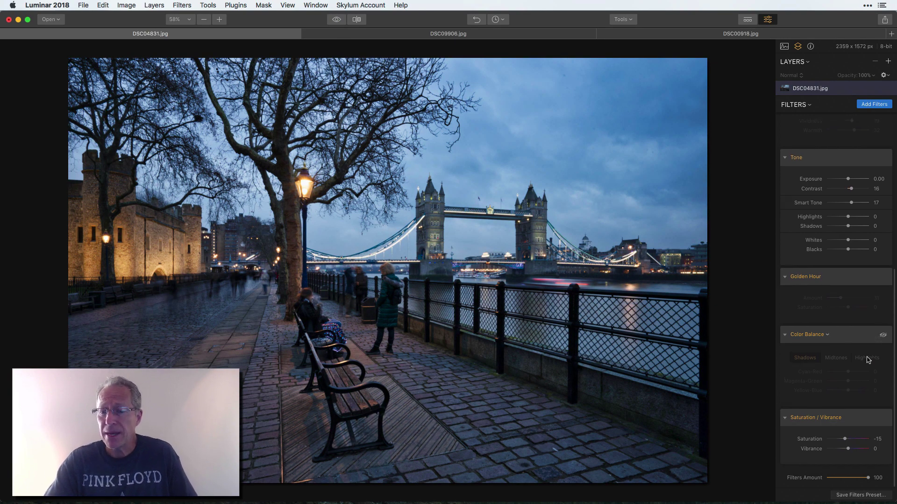
left_click(882, 335)
left_click(882, 276)
scroll(882, 277, "up", 3)
left_click(882, 243)
scroll(880, 263, "up", 4)
scroll(881, 263, "up", 2)
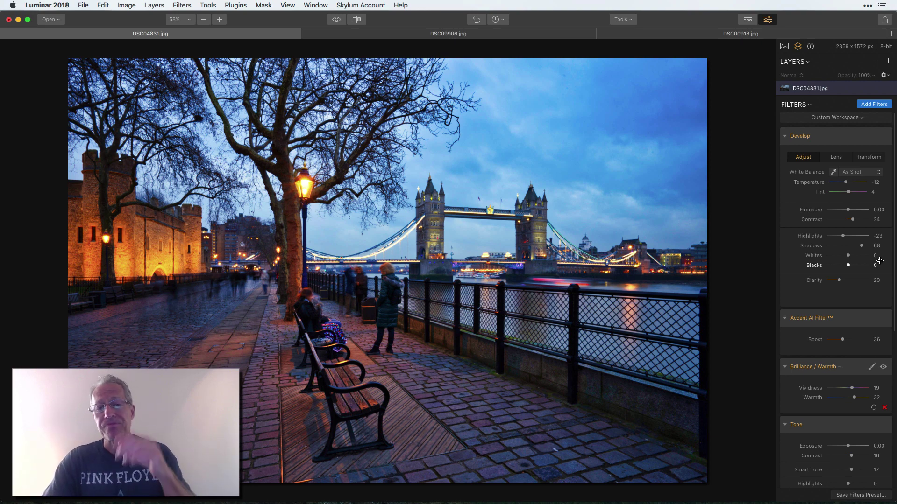
scroll(880, 260, "down", 10)
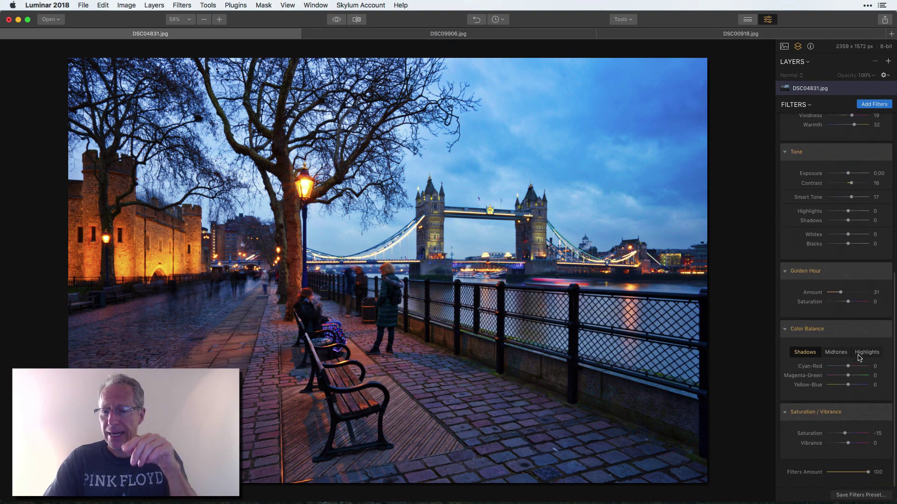
scroll(854, 405, "up", 10)
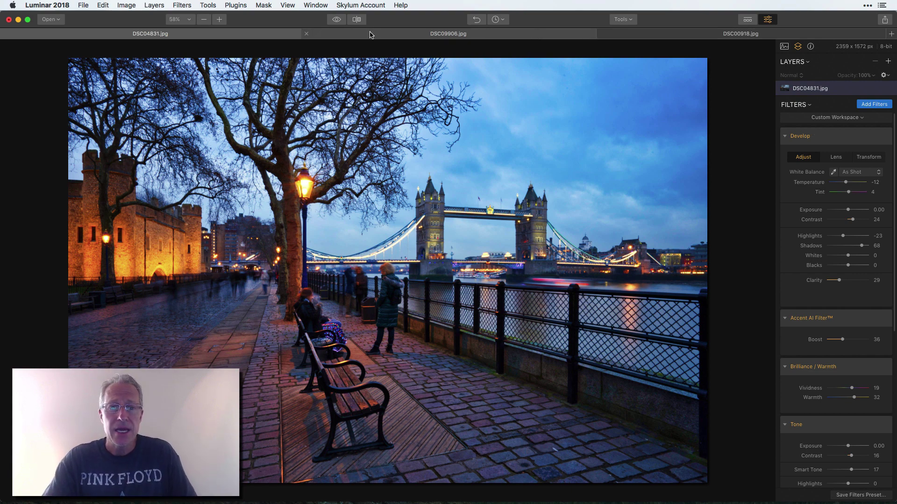
left_click(357, 19)
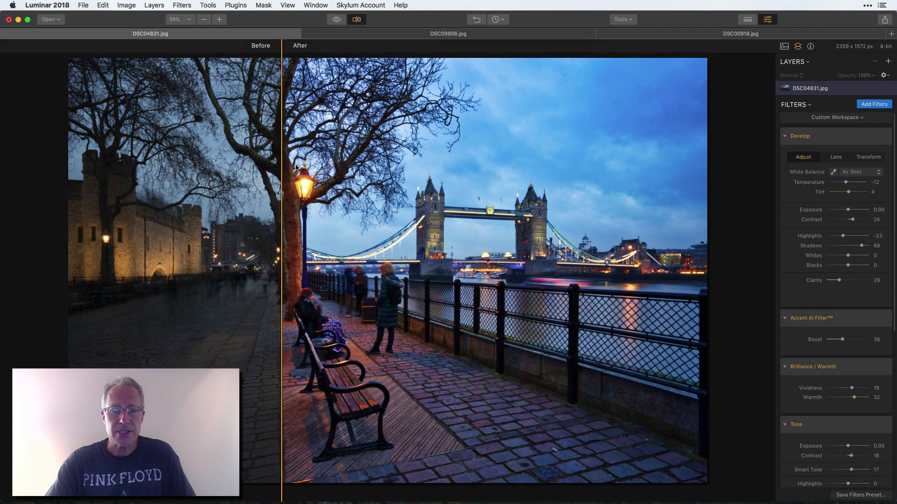
left_click_drag(335, 159, 572, 177)
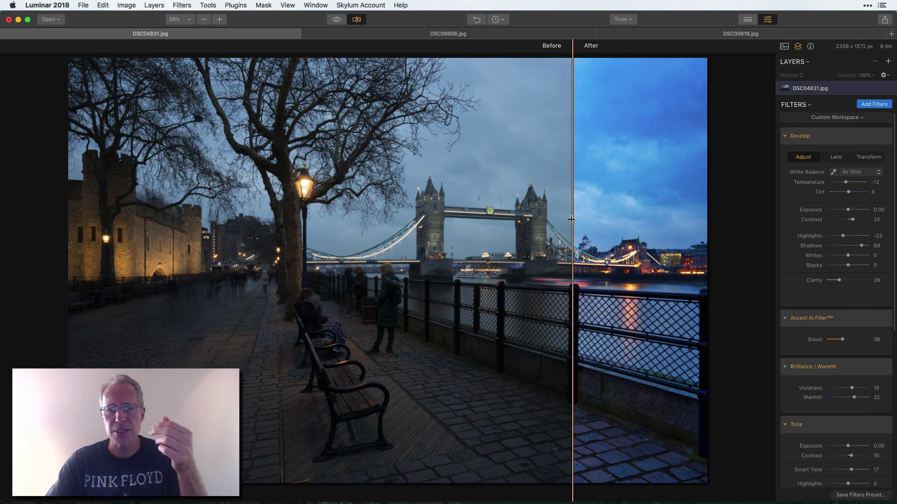
left_click_drag(570, 217, 507, 206)
left_click(356, 20)
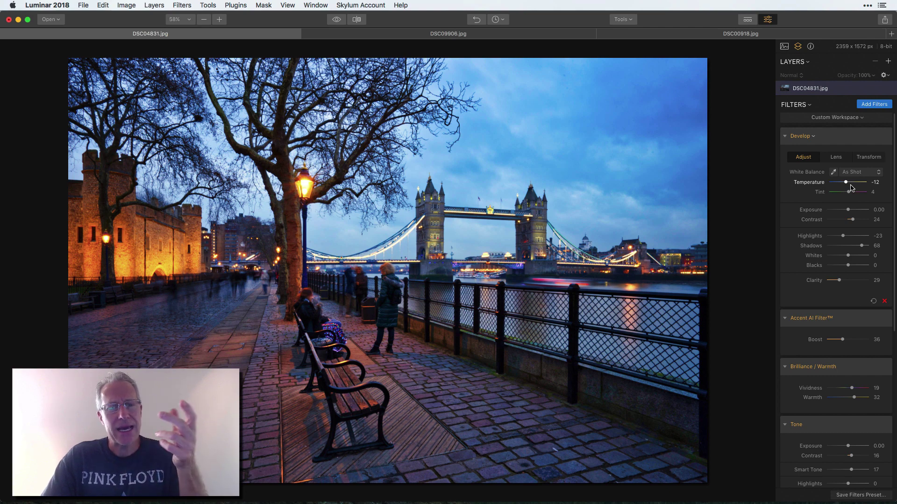
left_click(337, 19)
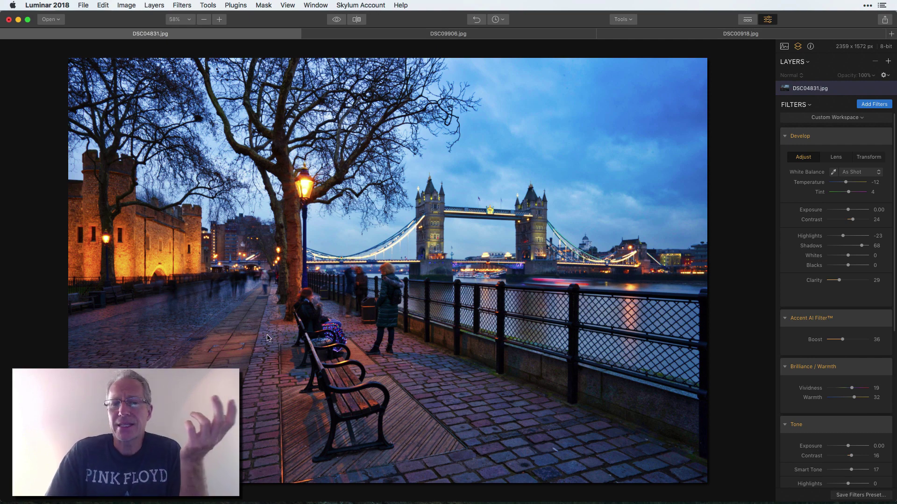
left_click(338, 21)
left_click(338, 21)
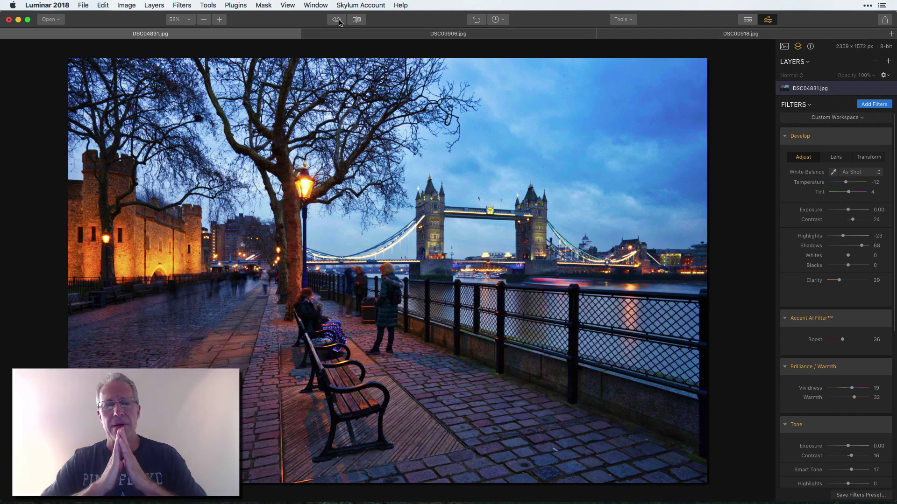
left_click(336, 19)
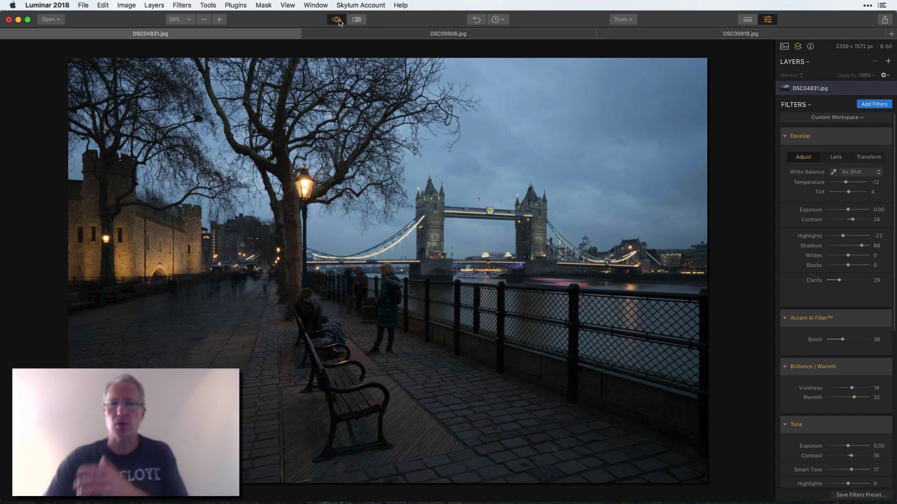
left_click(337, 20)
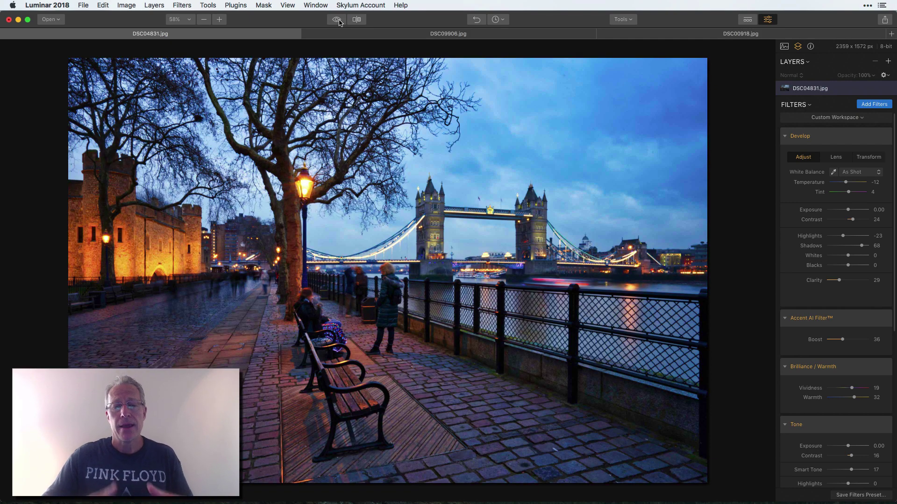